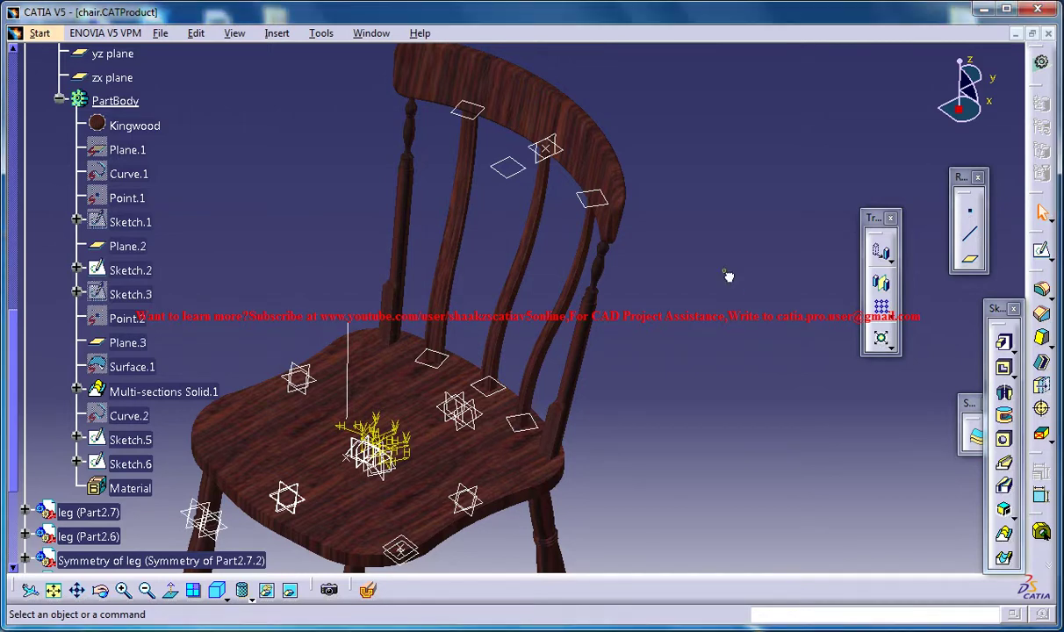
Switch to the Chair Study.CATProduct window and rotate the view of the chair
scroll(709, 269, down, 3)
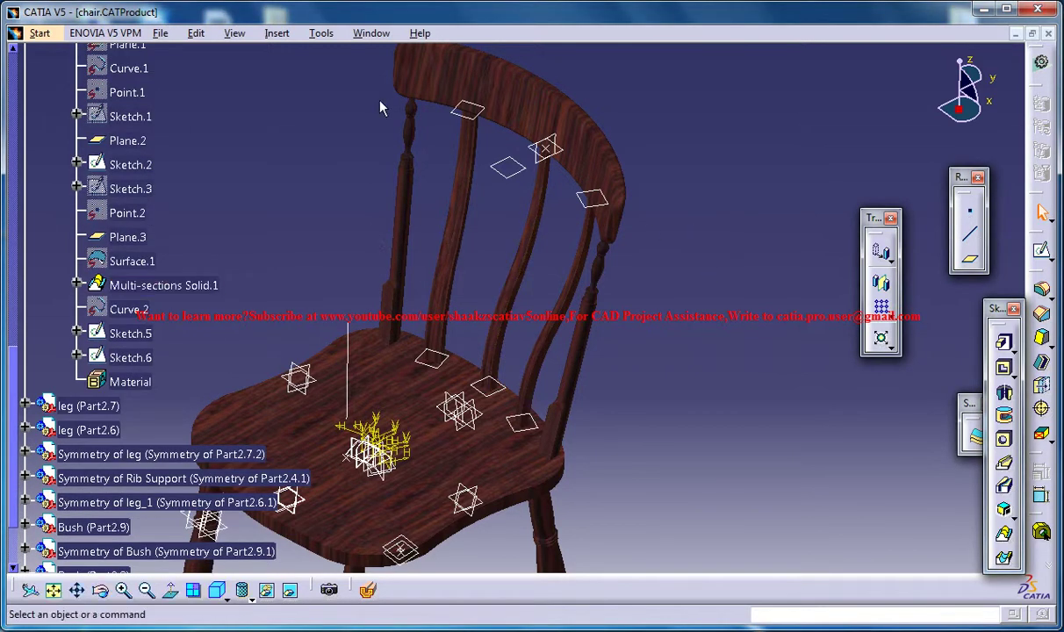
click(372, 35)
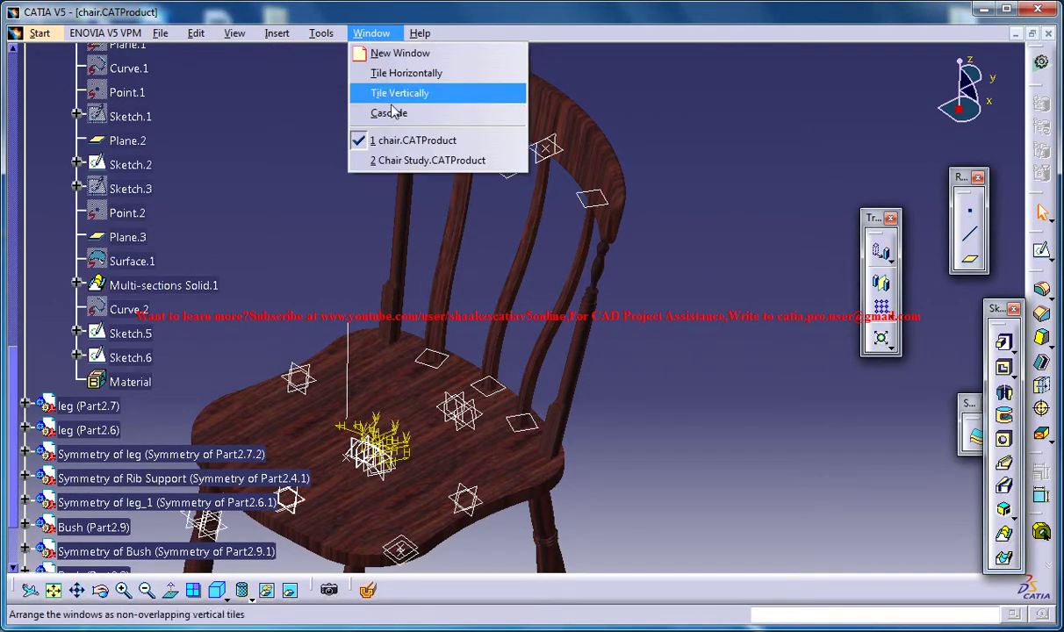
click(412, 159)
mouse_move(729, 220)
middle_down()
mouse_move(694, 211)
mouse_move(724, 196)
middle_up()
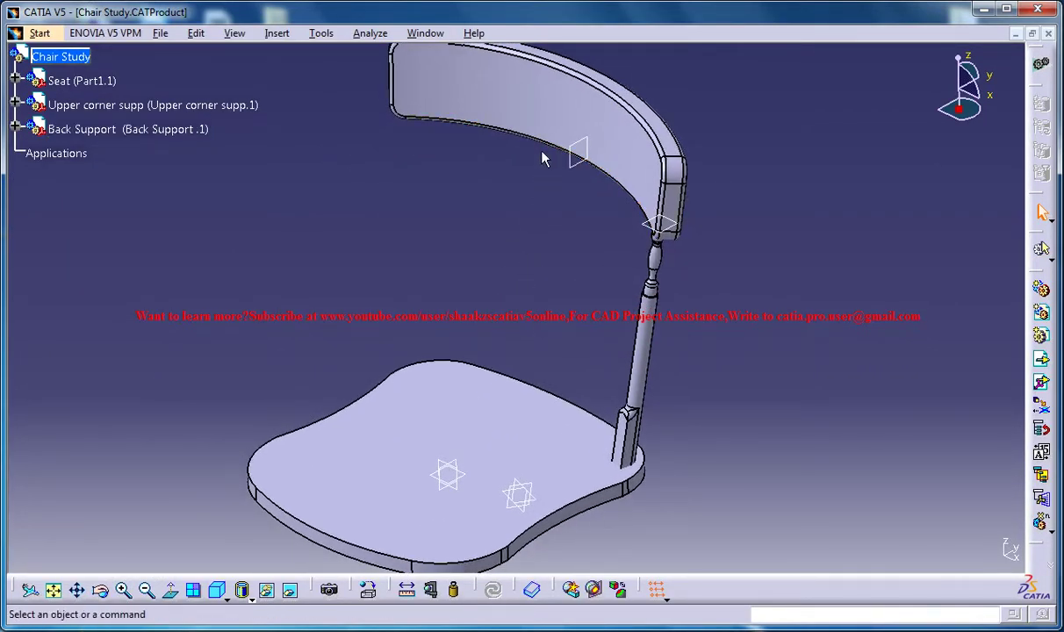
Select the Chair Study assembly and begin inserting a new part into it
click(78, 59)
click(314, 61)
click(279, 33)
click(298, 369)
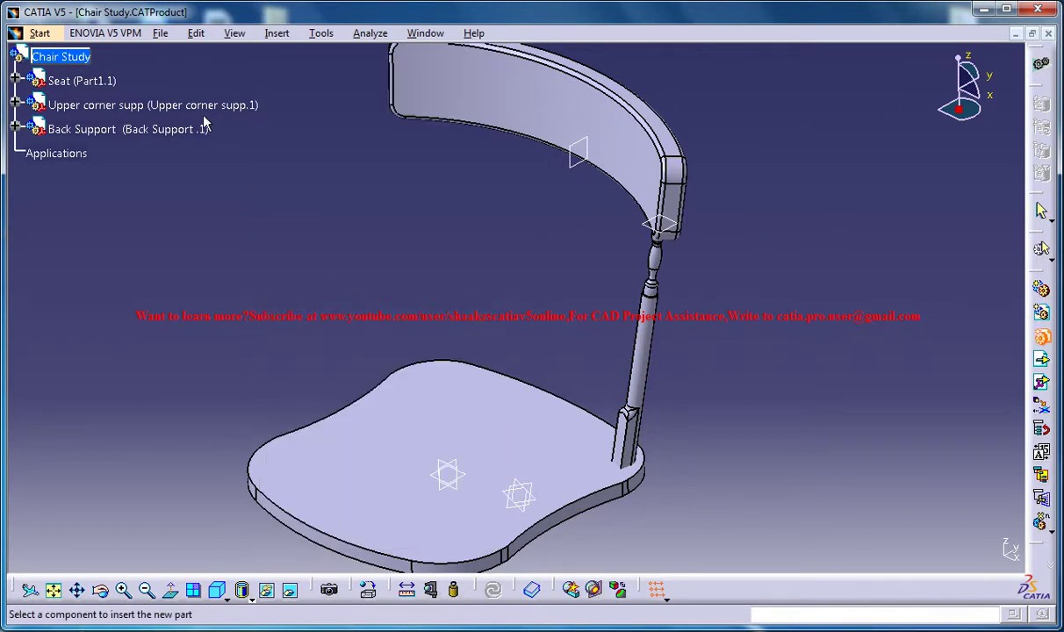
Add a part numbered 'Rib Support' under Chair Study and choose to define its origin
click(82, 57)
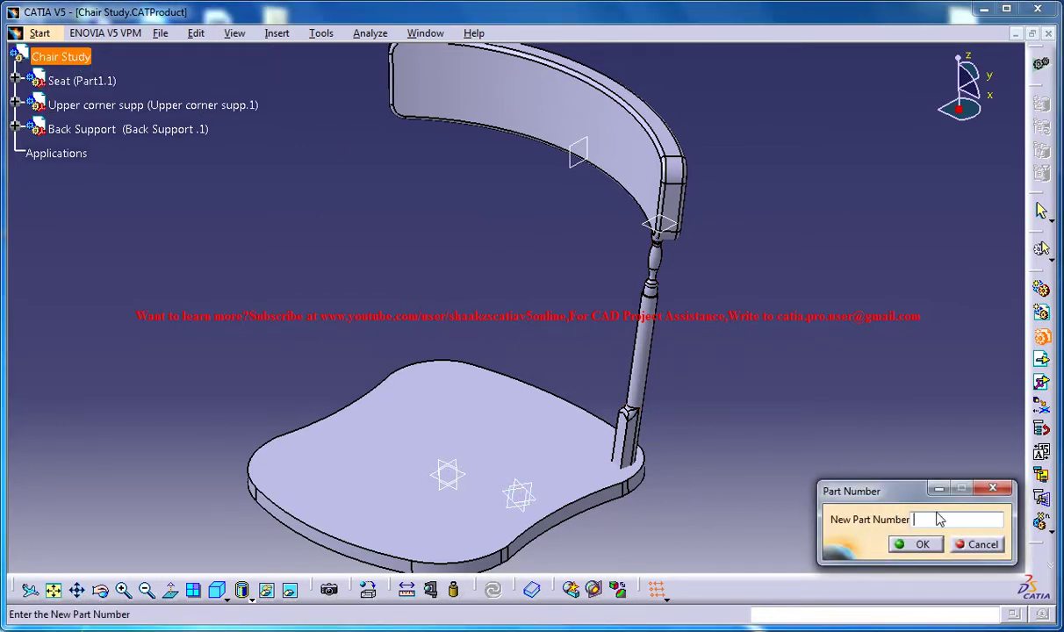
text(Rib Support)
key(Return)
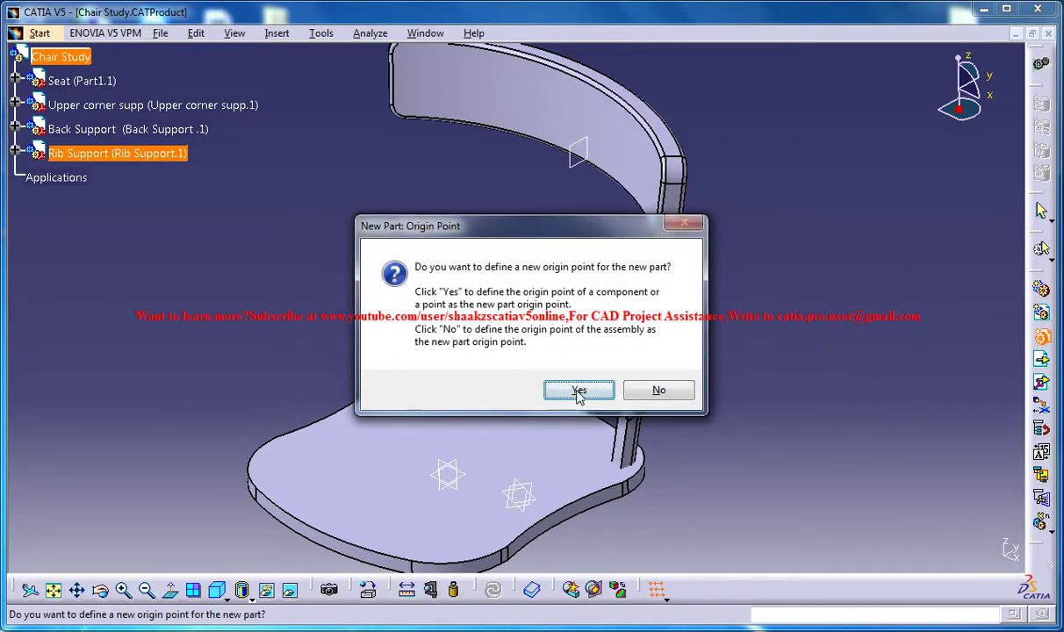
click(579, 392)
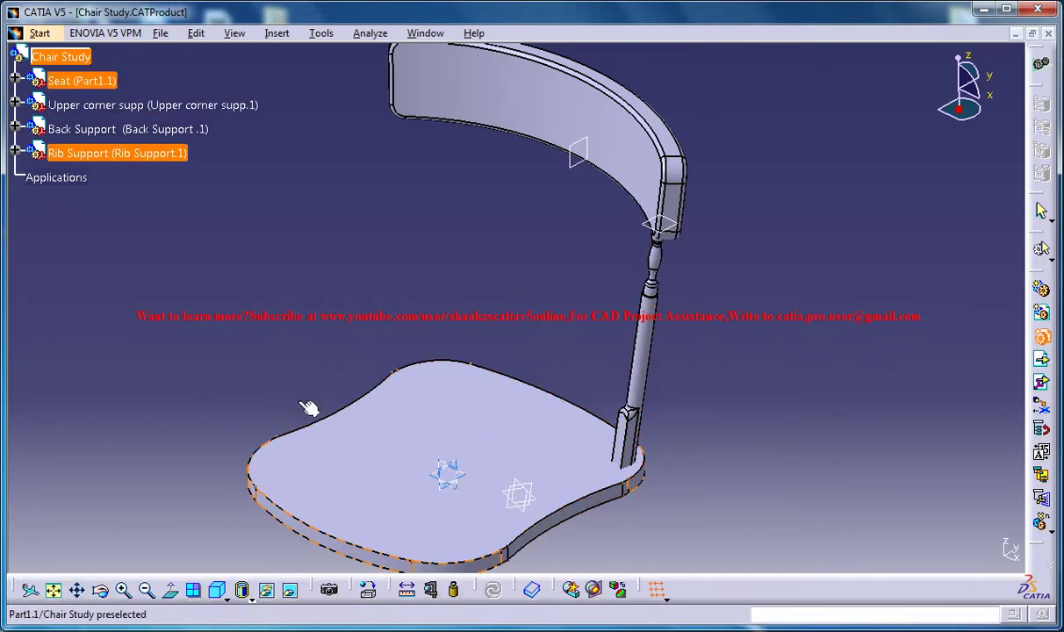
mouse_move(426, 346)
middle_down()
mouse_move(606, 326)
mouse_move(283, 340)
mouse_move(273, 432)
mouse_move(343, 233)
mouse_move(385, 293)
mouse_move(175, 246)
middle_up()
Place the Rib Support origin and open its PartBody for editing
click(35, 154)
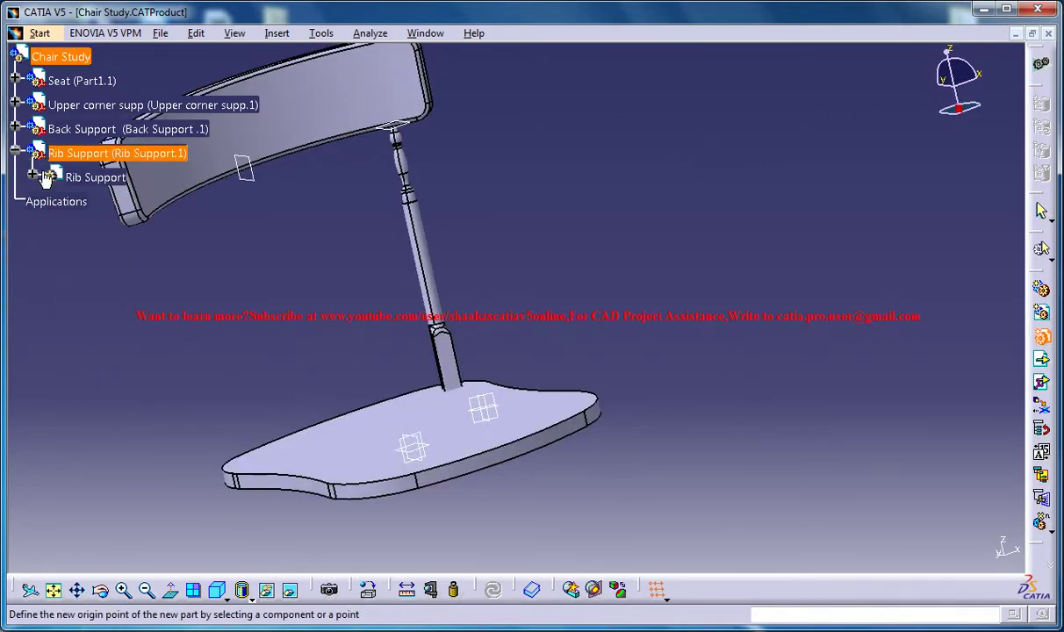
click(97, 274)
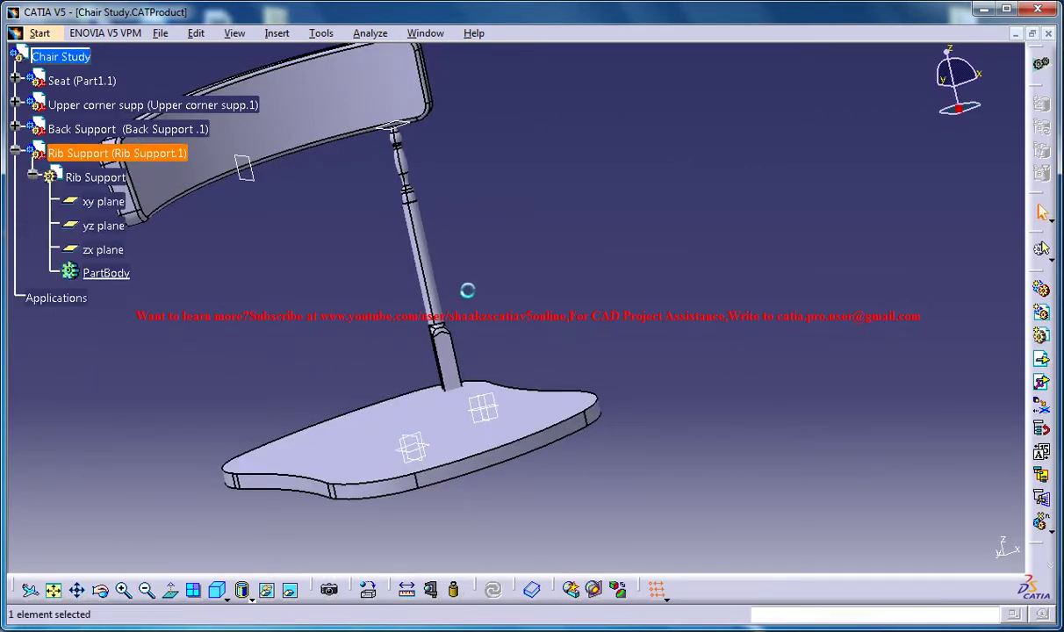
double_click(114, 279)
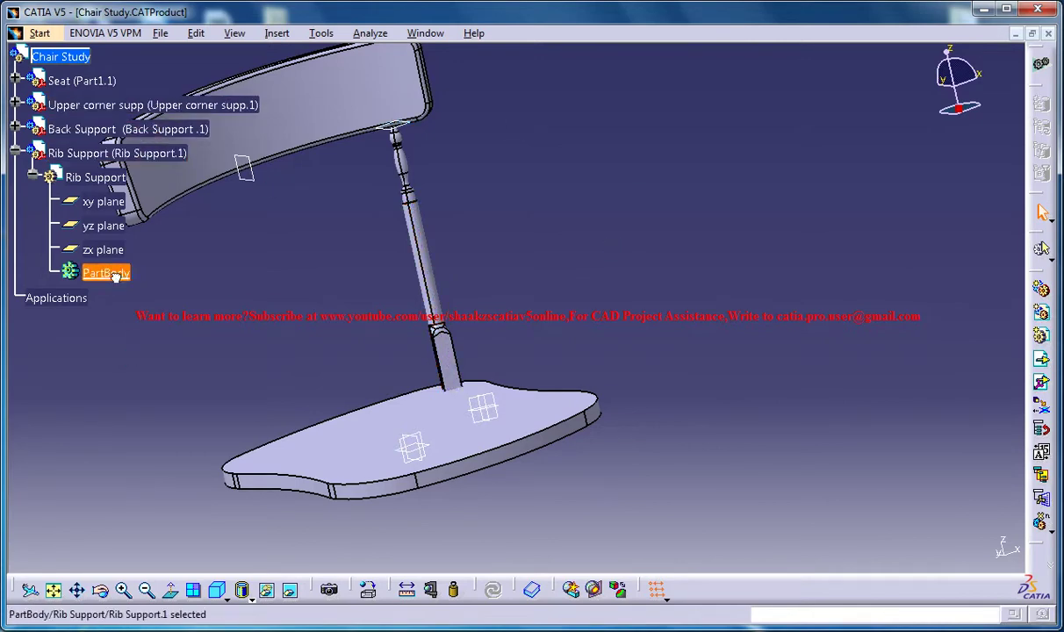
Start a sketch on the back support's plane
middle_drag(565, 263, 568, 323)
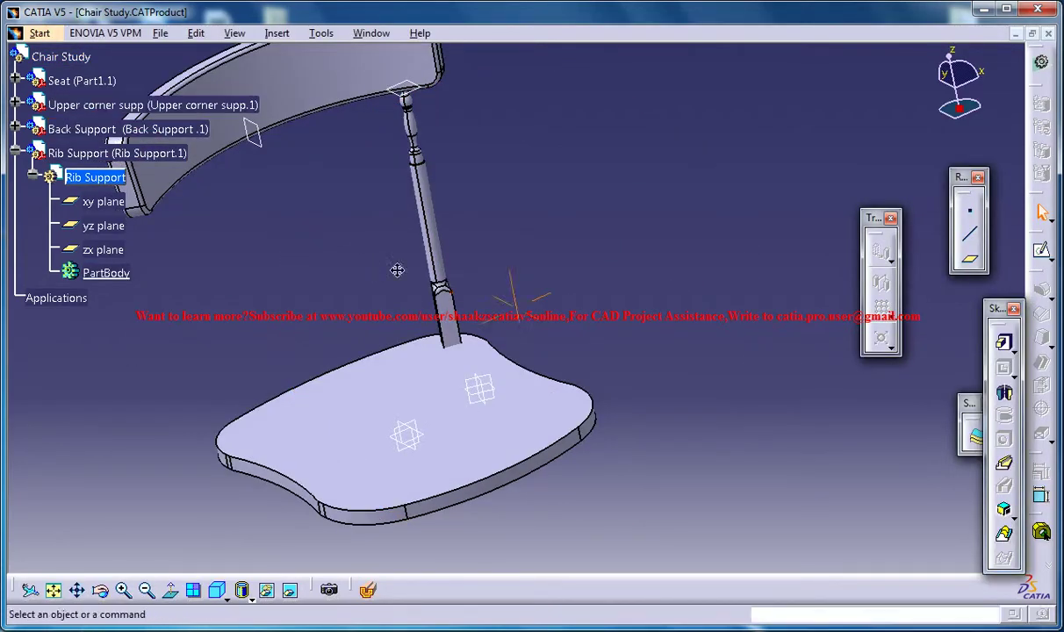
middle_drag(396, 269, 491, 299)
click(409, 188)
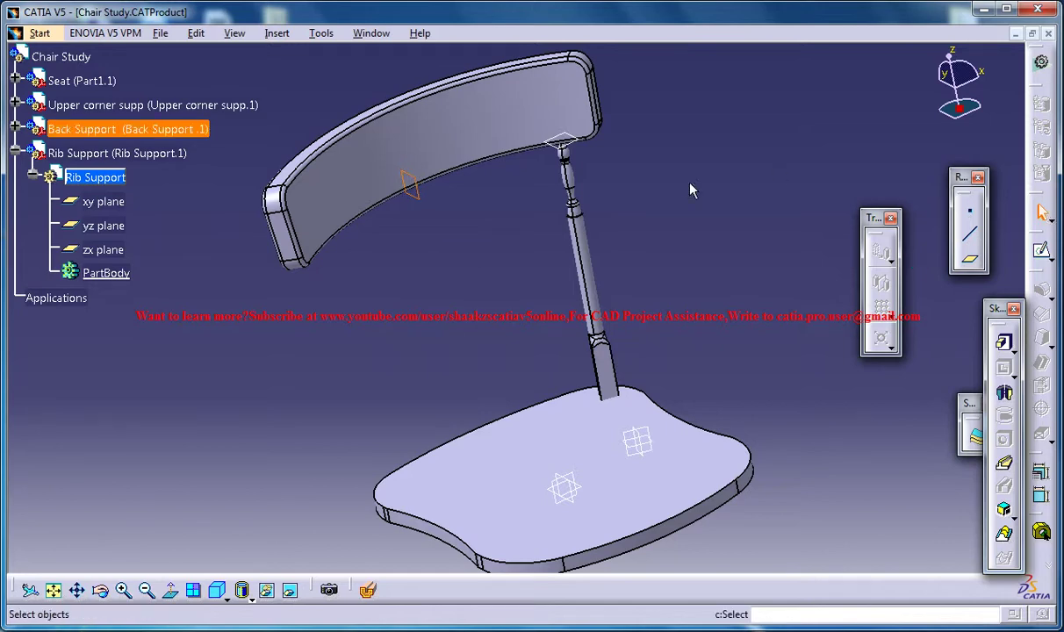
click(1003, 463)
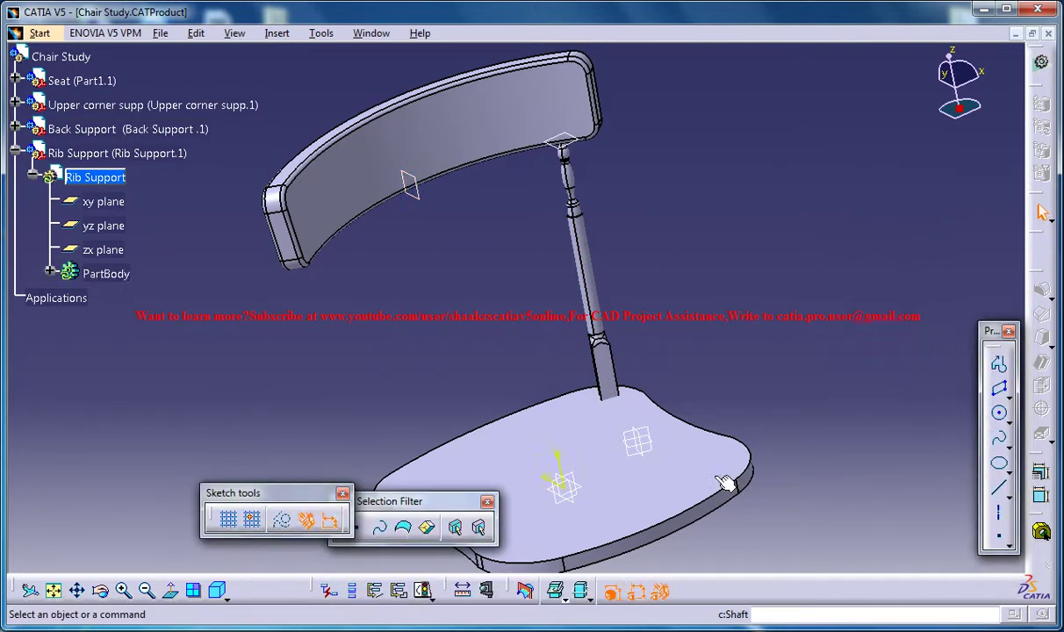
Sketch two touching circles, one near the back support's top and a larger one below the seat
click(170, 590)
mouse_move(562, 250)
middle_down()
mouse_move(662, 286)
mouse_move(668, 246)
middle_up()
click(999, 414)
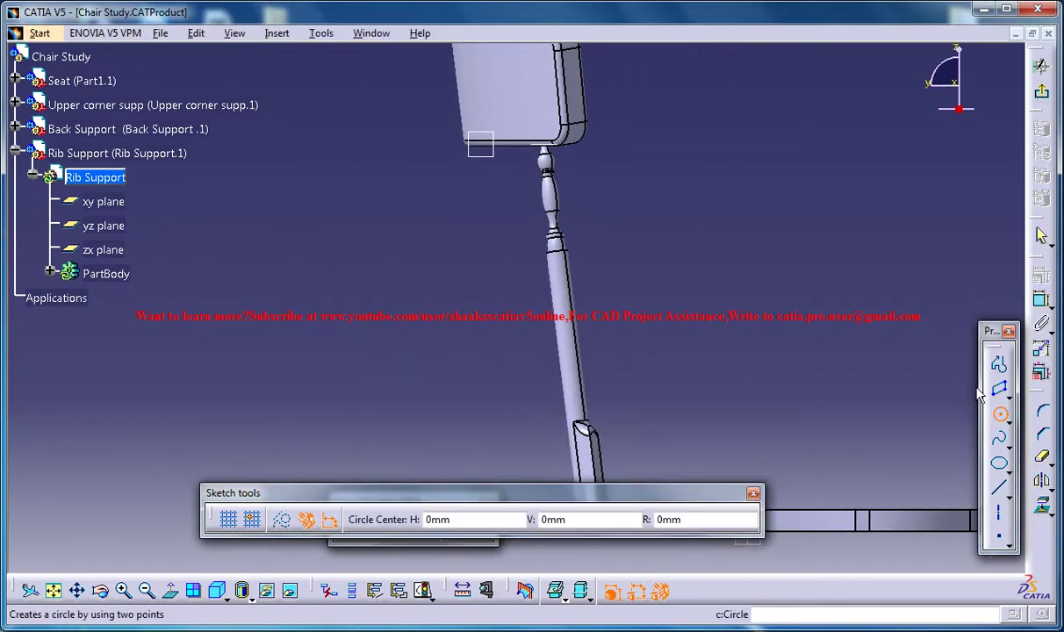
click(706, 184)
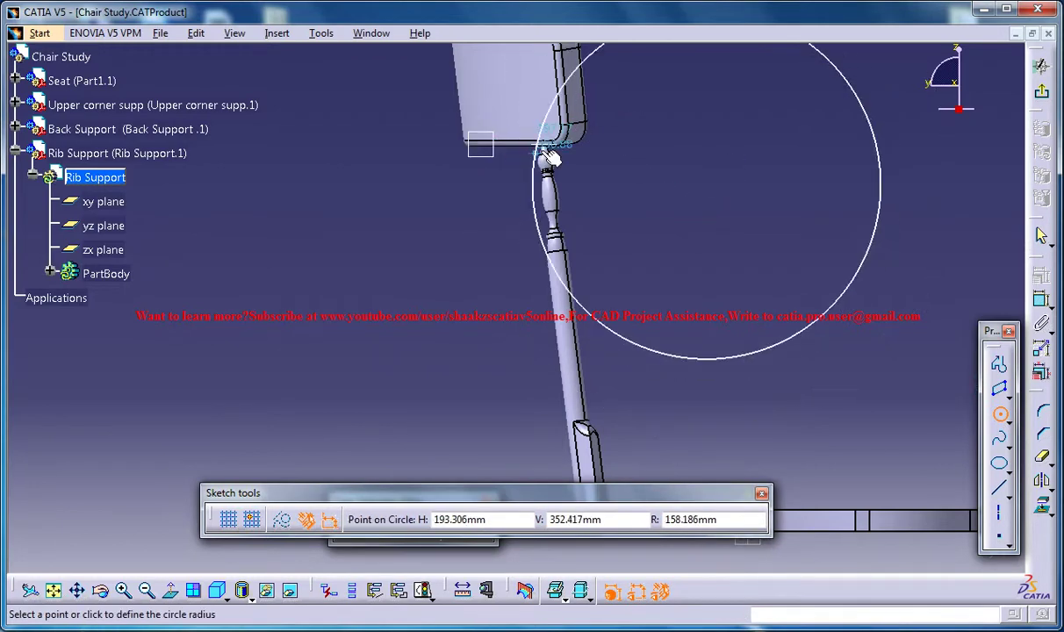
click(497, 104)
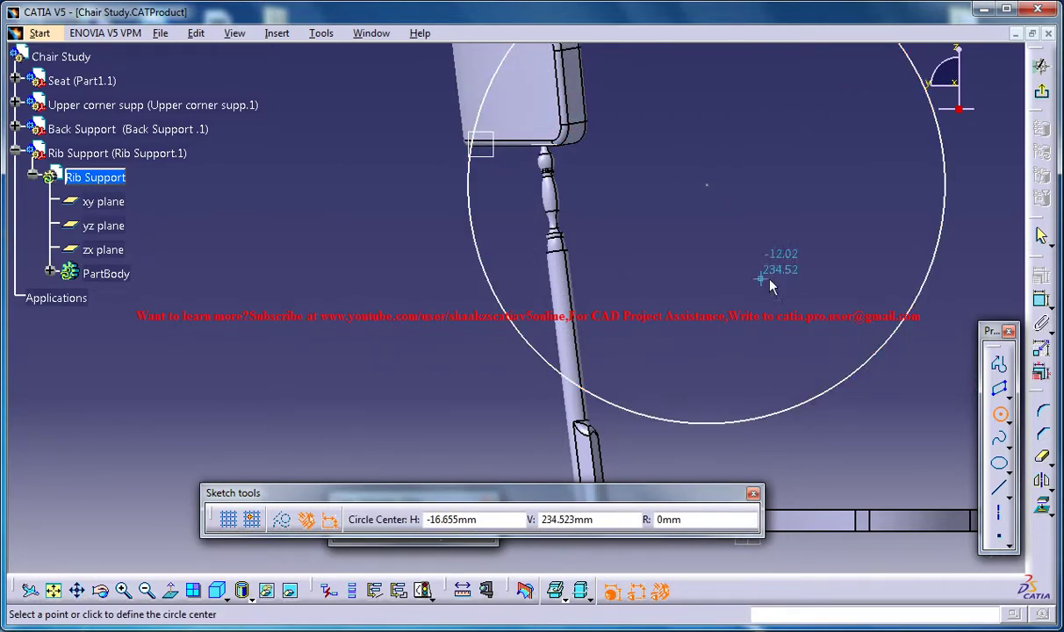
mouse_move(755, 281)
middle_down()
mouse_move(586, 244)
mouse_move(511, 328)
mouse_move(525, 393)
middle_up()
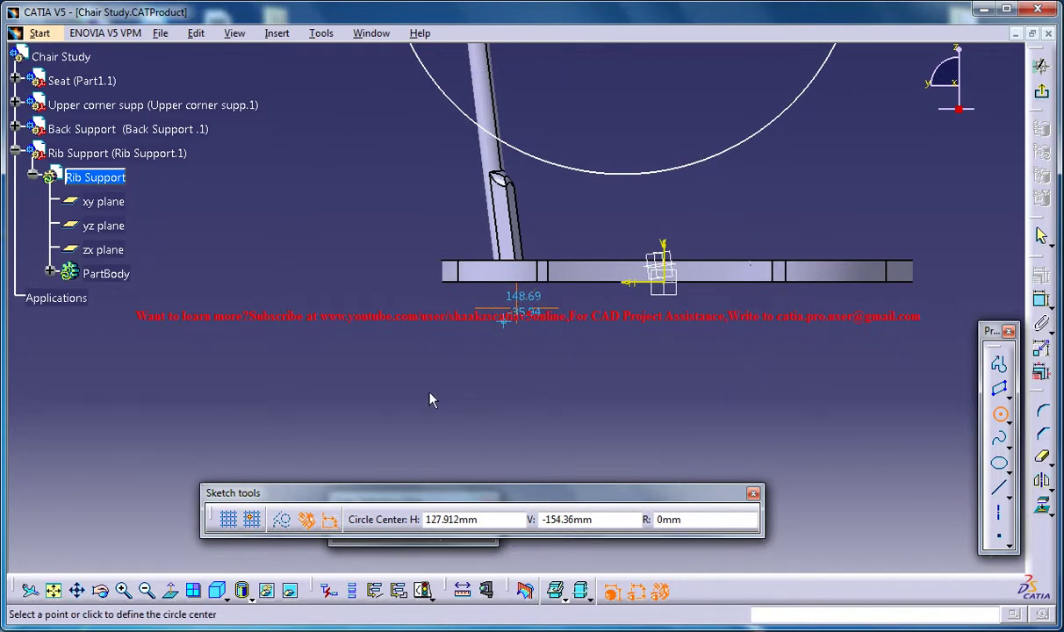
click(429, 415)
click(597, 244)
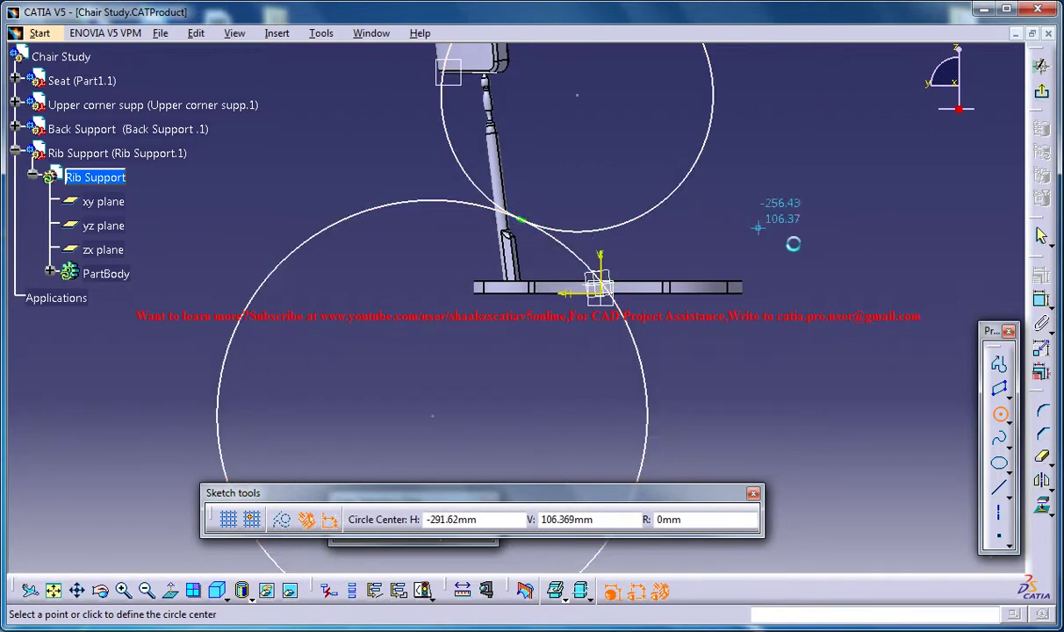
mouse_move(791, 240)
middle_down()
mouse_move(672, 278)
mouse_move(614, 259)
mouse_move(393, 250)
middle_up()
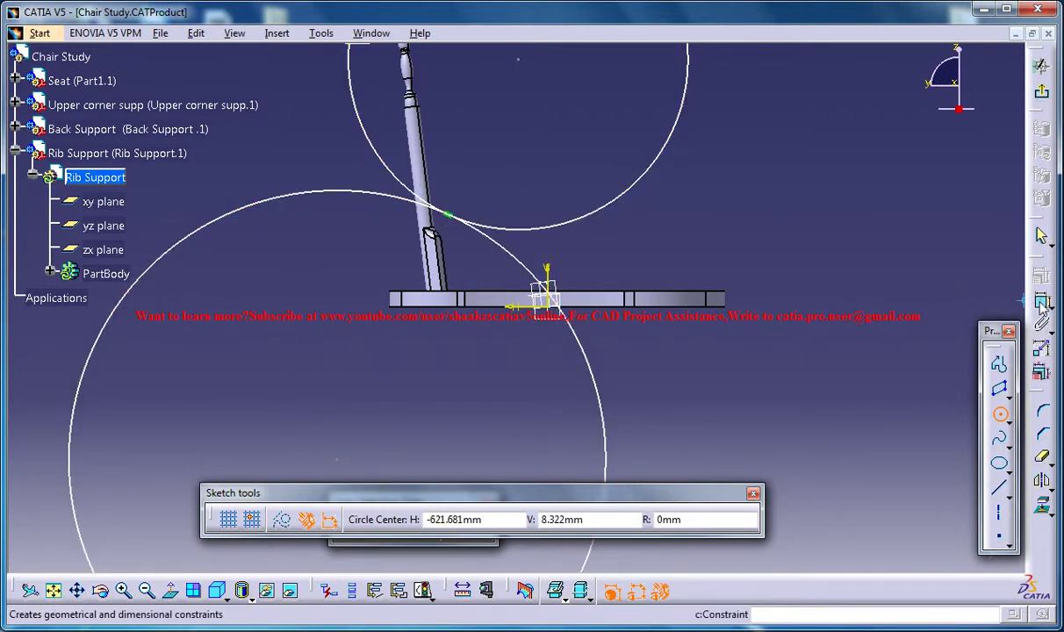
middle_drag(575, 217, 579, 216)
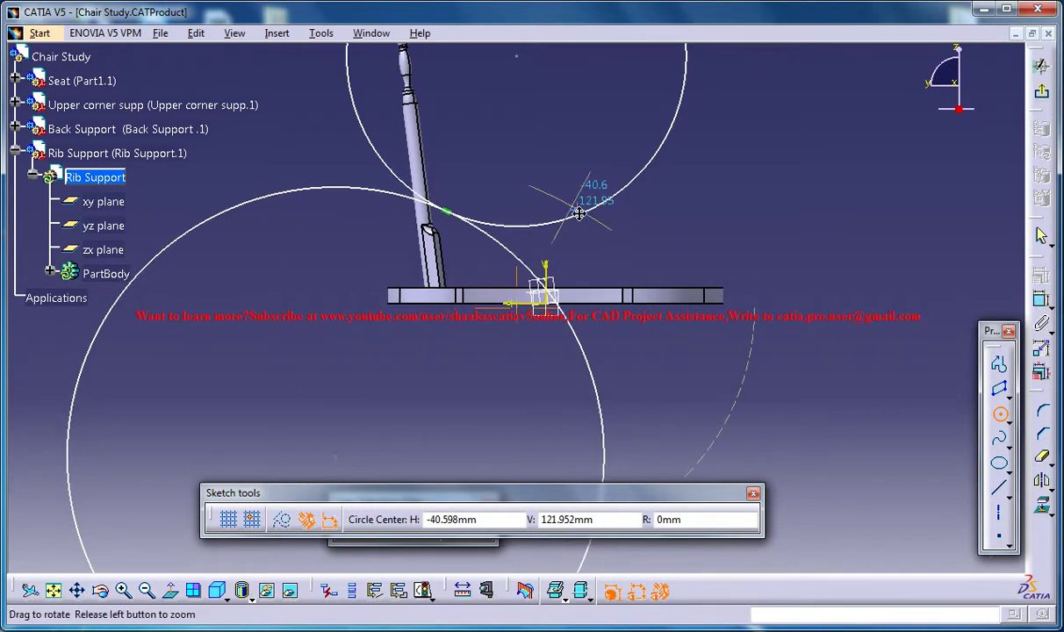
middle_drag(590, 276, 562, 290)
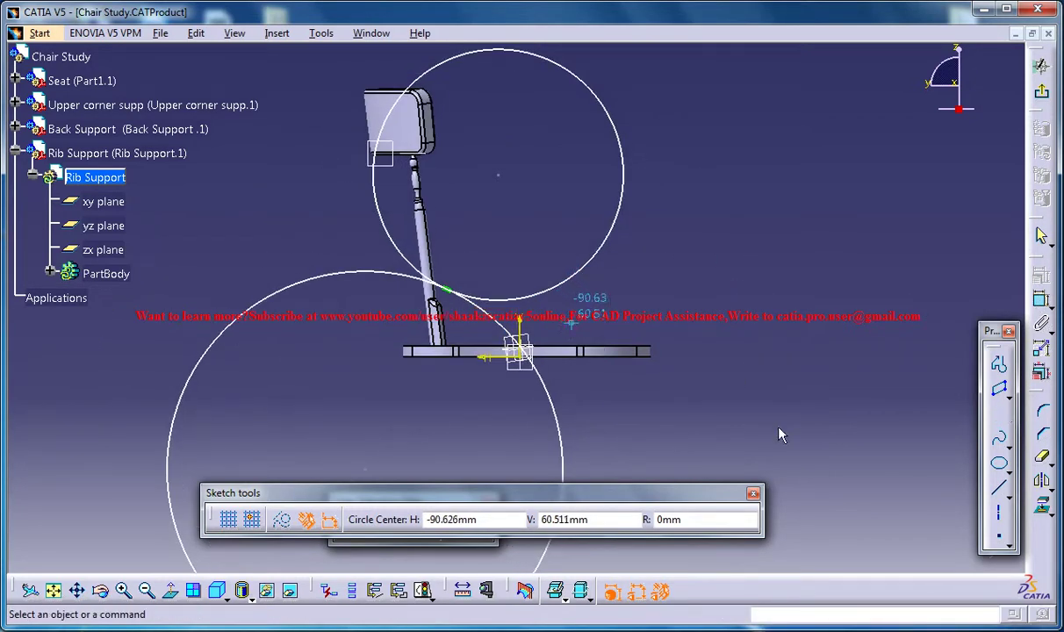
key(Escape)
Draw a horizontal construction axis below the seat
click(999, 512)
click(513, 422)
click(616, 423)
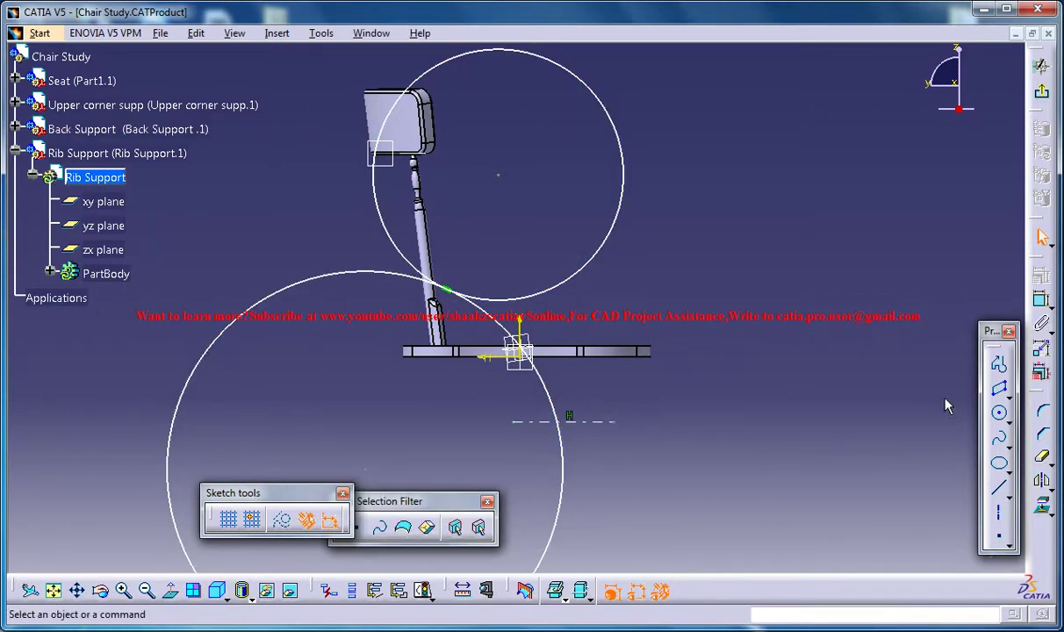
Draw a horizontal line near the back support's top
click(1001, 490)
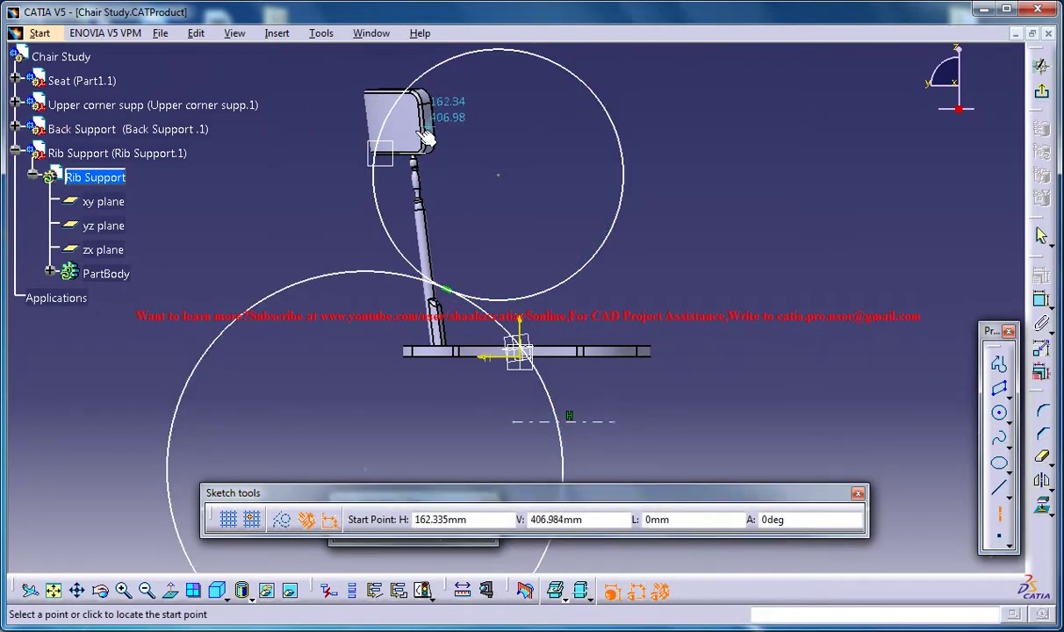
click(348, 133)
click(441, 140)
mouse_move(527, 109)
middle_down()
mouse_move(430, 272)
mouse_move(378, 224)
middle_up()
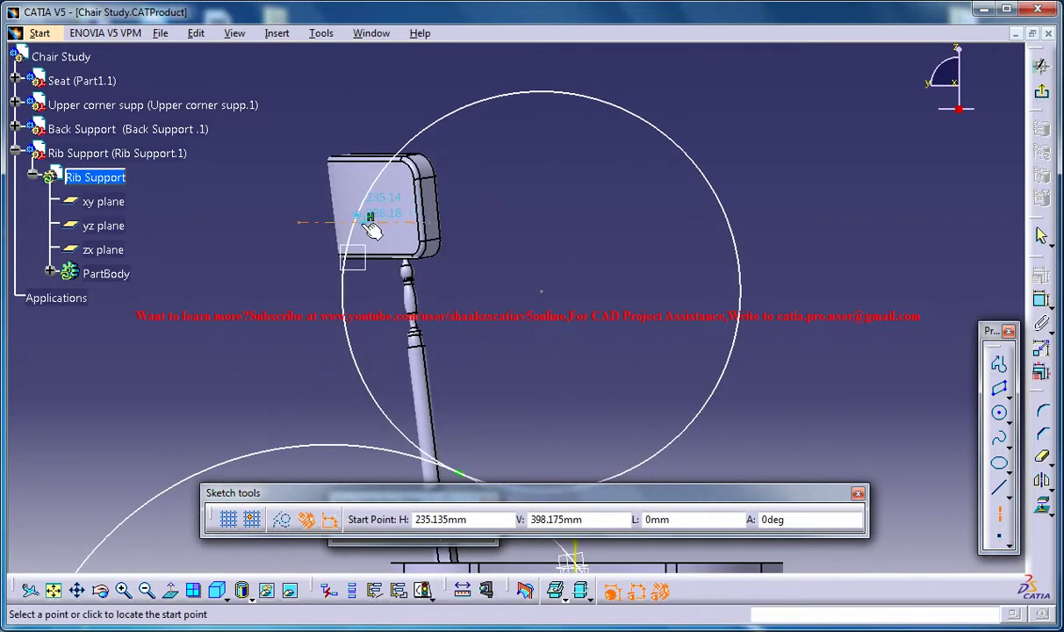
mouse_move(435, 302)
middle_down()
mouse_move(493, 315)
mouse_move(535, 296)
middle_up()
middle_drag(536, 350, 532, 376)
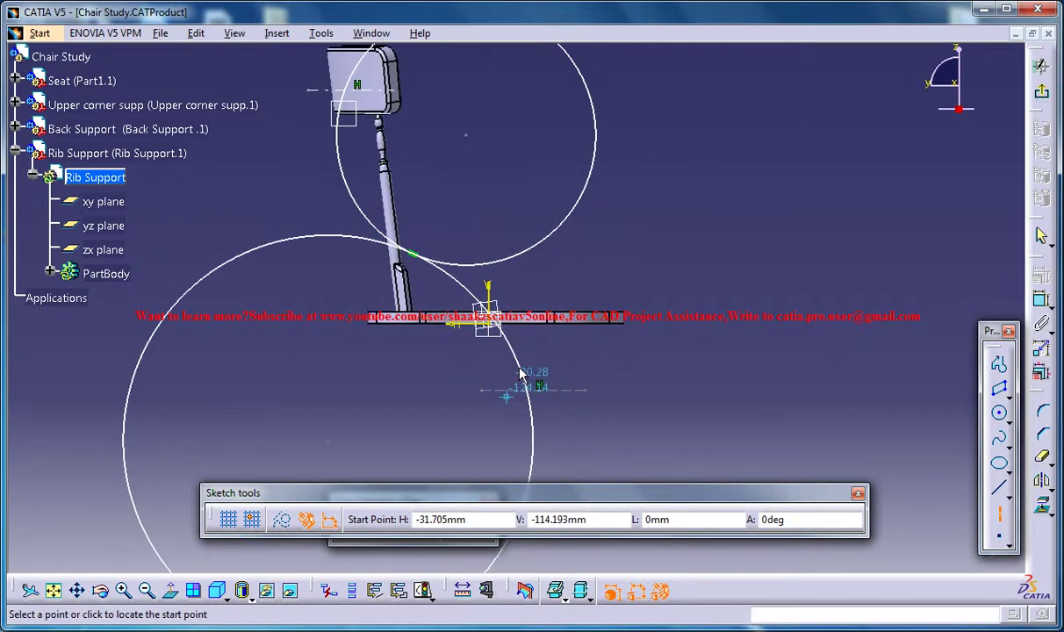
Quick-trim the unwanted arcs of both circles, leaving a single S-curve
click(1043, 458)
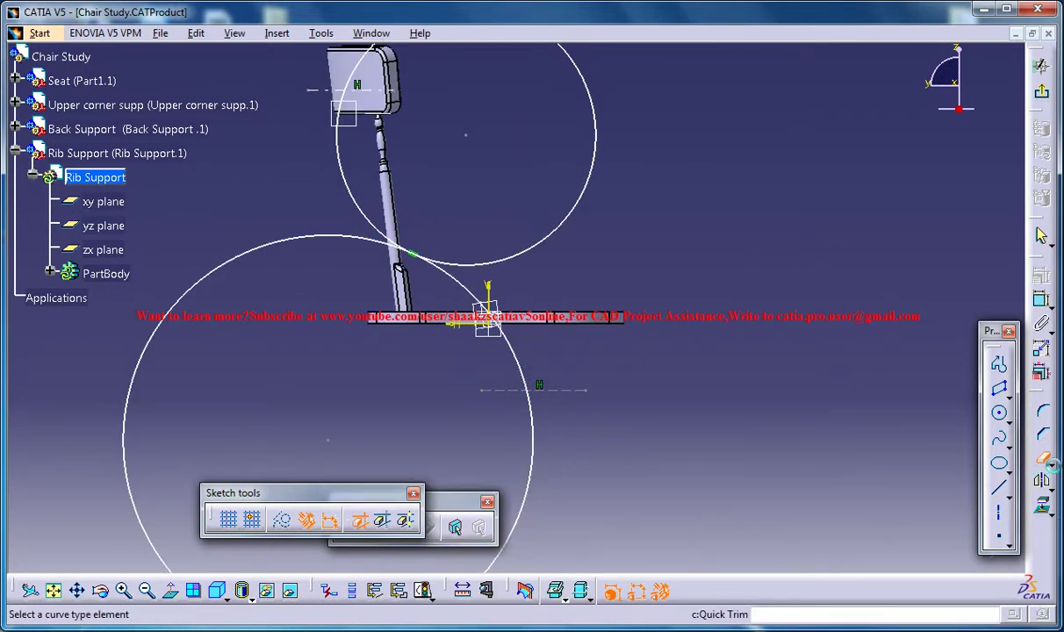
click(537, 233)
click(559, 249)
mouse_move(511, 173)
middle_down()
mouse_move(554, 369)
mouse_move(518, 206)
mouse_move(479, 95)
middle_up()
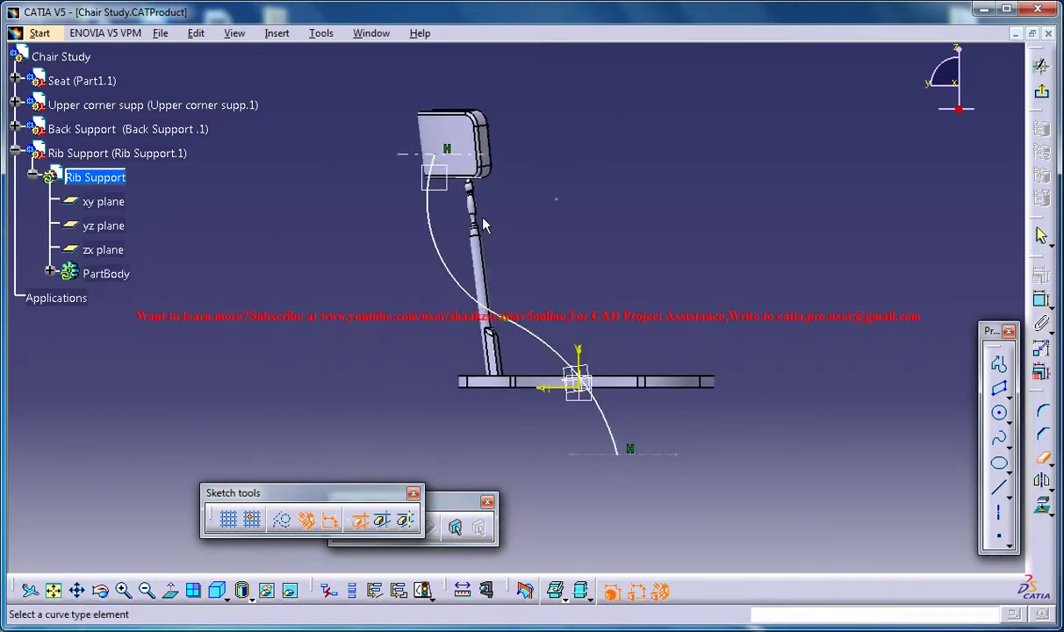
Drag the S-curve's upper end onto the backrest's underside
mouse_move(507, 153)
middle_down()
mouse_move(594, 247)
mouse_move(570, 304)
mouse_move(485, 249)
mouse_move(546, 225)
middle_up()
middle_drag(681, 228, 1053, 254)
click(1043, 238)
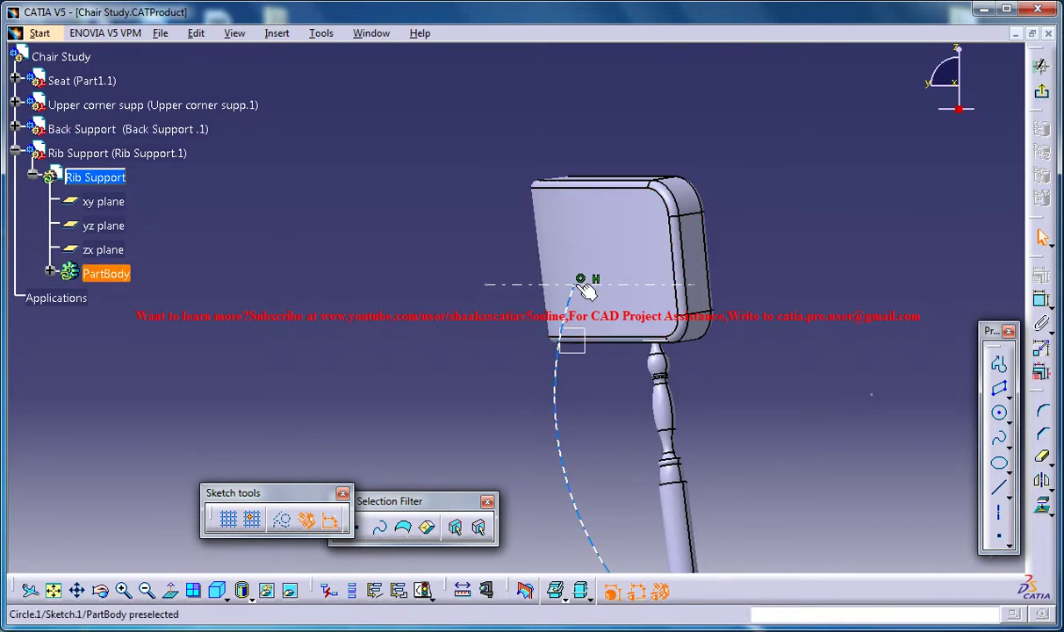
drag(578, 285, 567, 344)
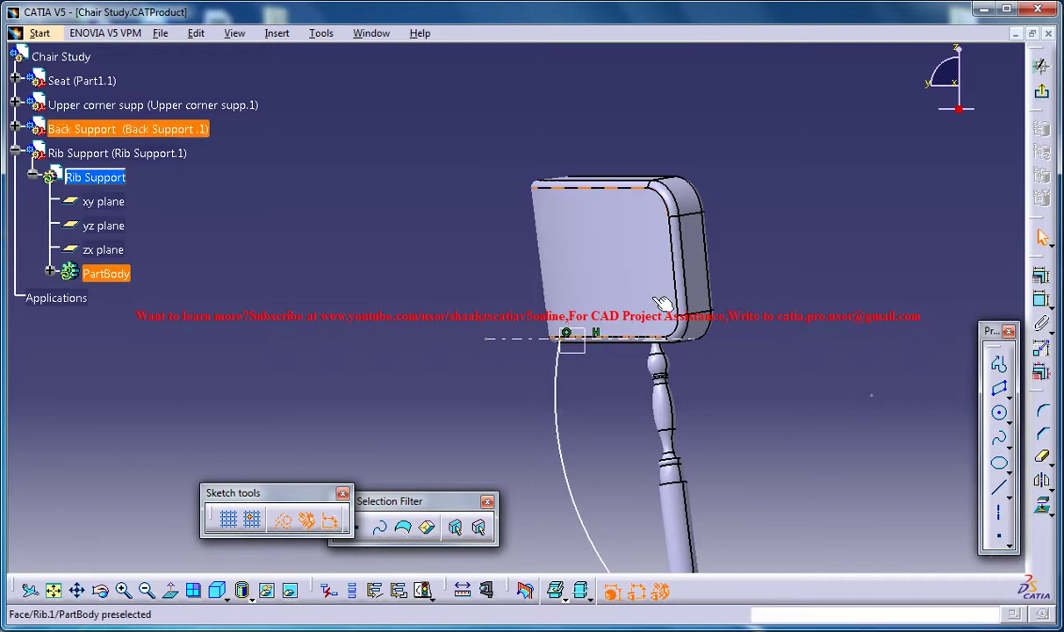
Pull the curve's lower end onto the seat bar and shift the arcs' joint to reshape the S
middle_drag(569, 345, 459, 226)
middle_drag(534, 316, 773, 571)
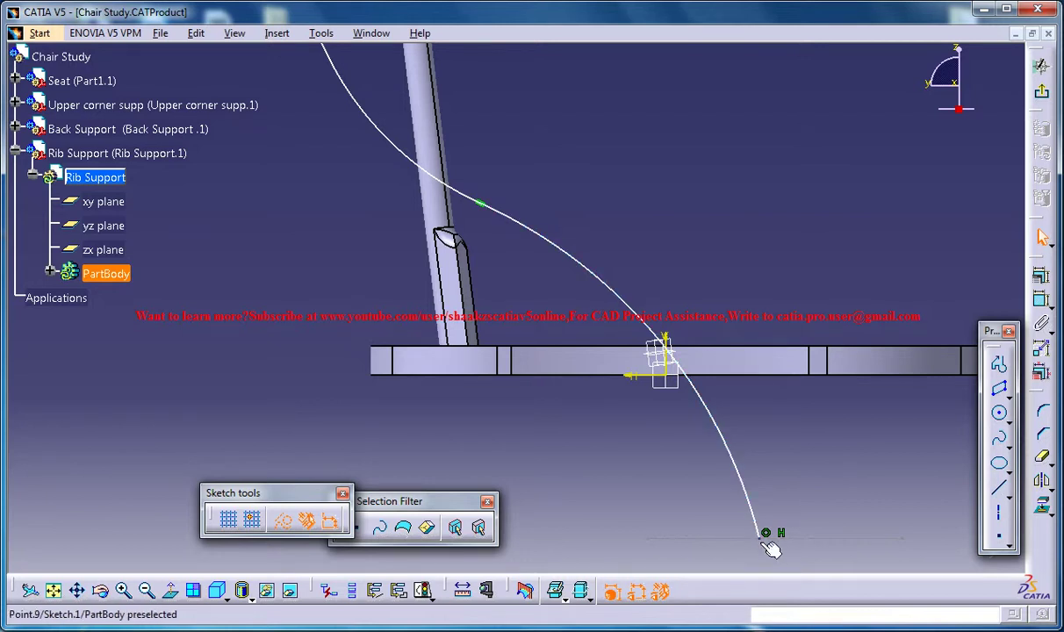
drag(763, 545, 409, 366)
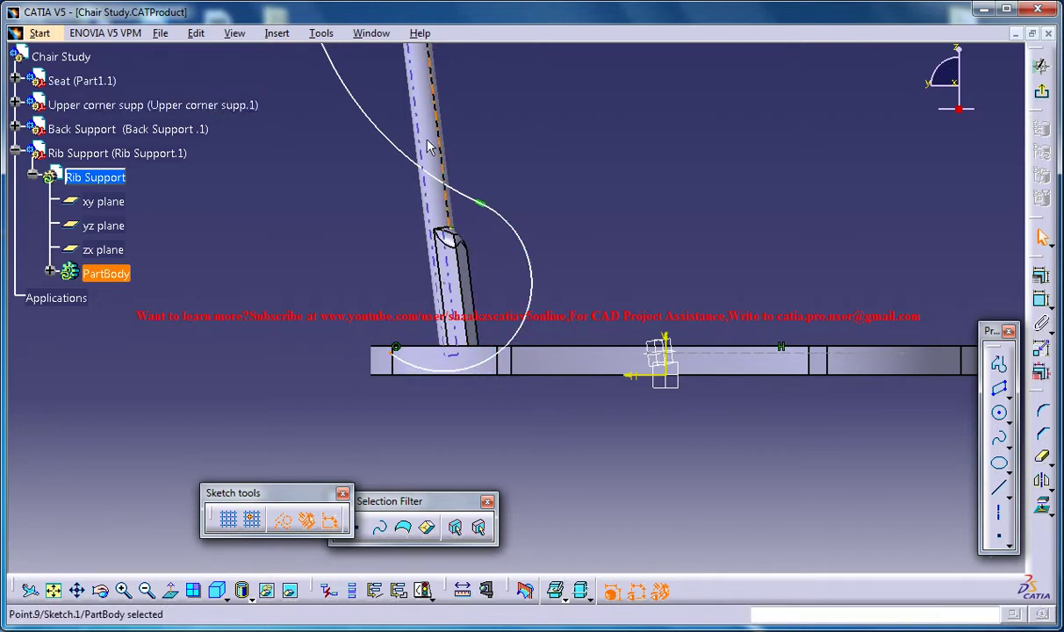
middle_drag(430, 147, 705, 505)
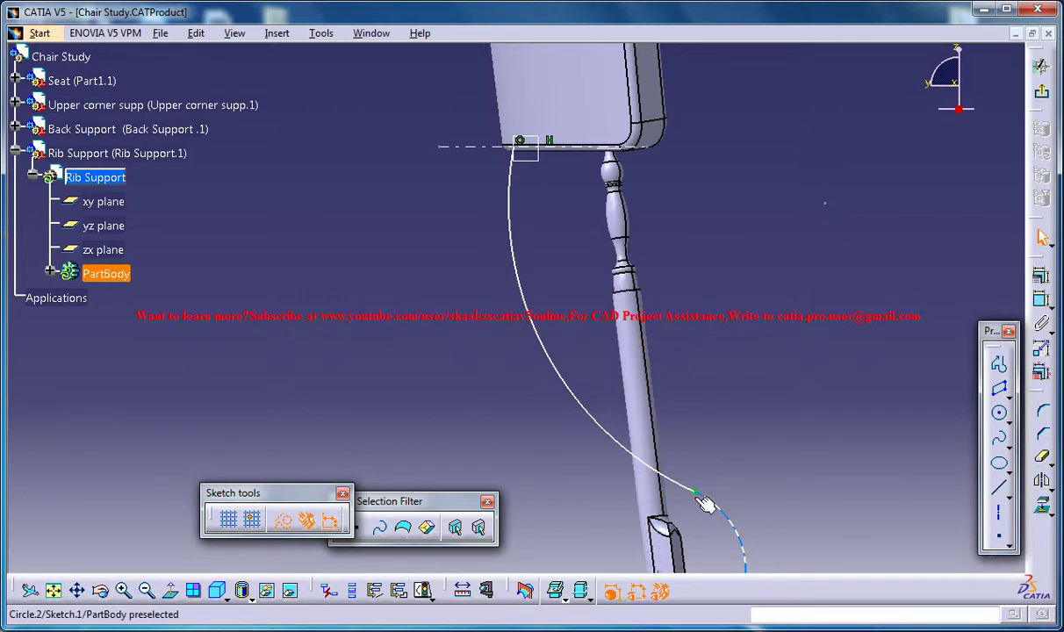
drag(673, 432, 570, 345)
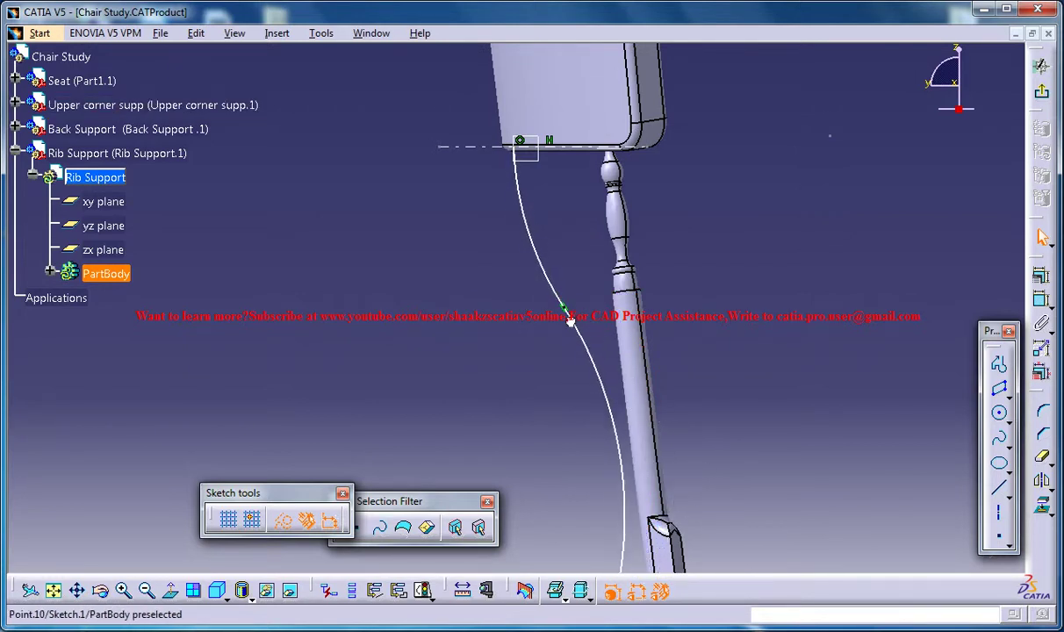
middle_drag(570, 345, 639, 336)
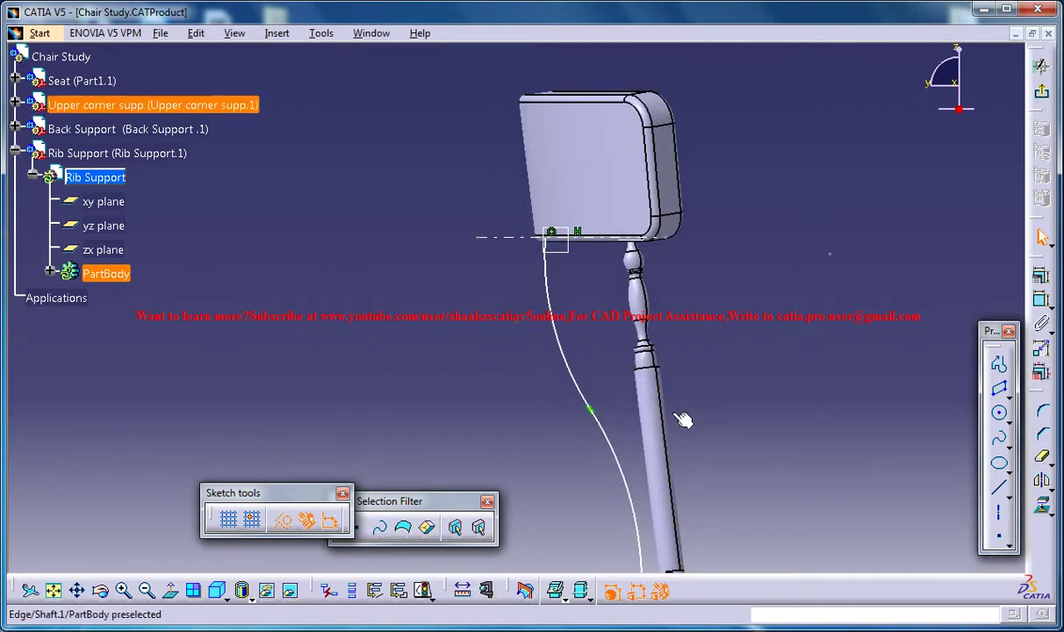
middle_drag(639, 336, 672, 349)
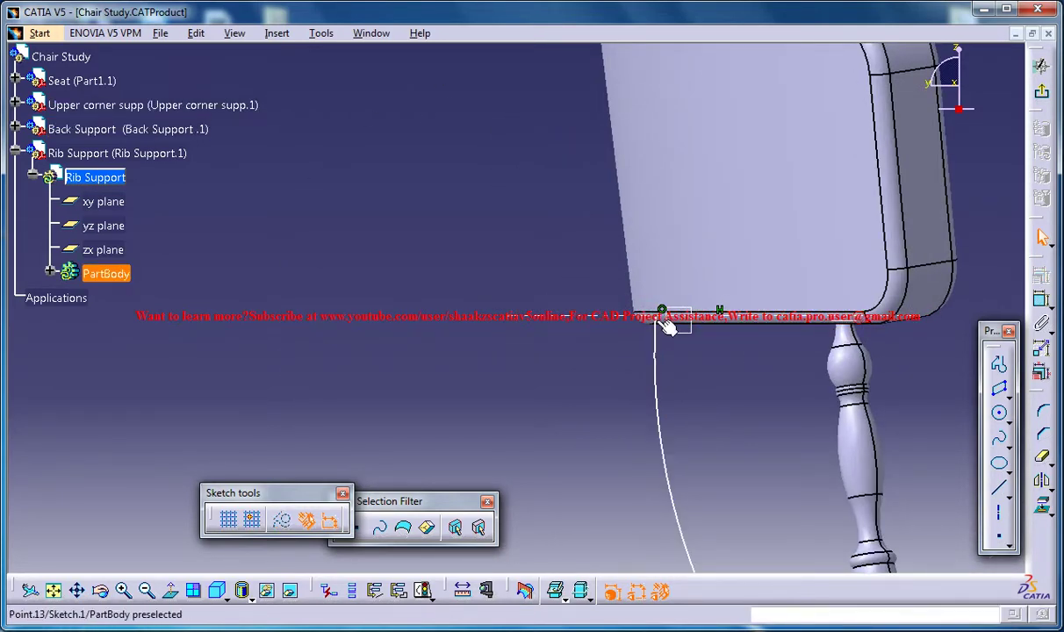
Fix the S-curve's upper endpoint under the backrest
click(664, 314)
click(1041, 349)
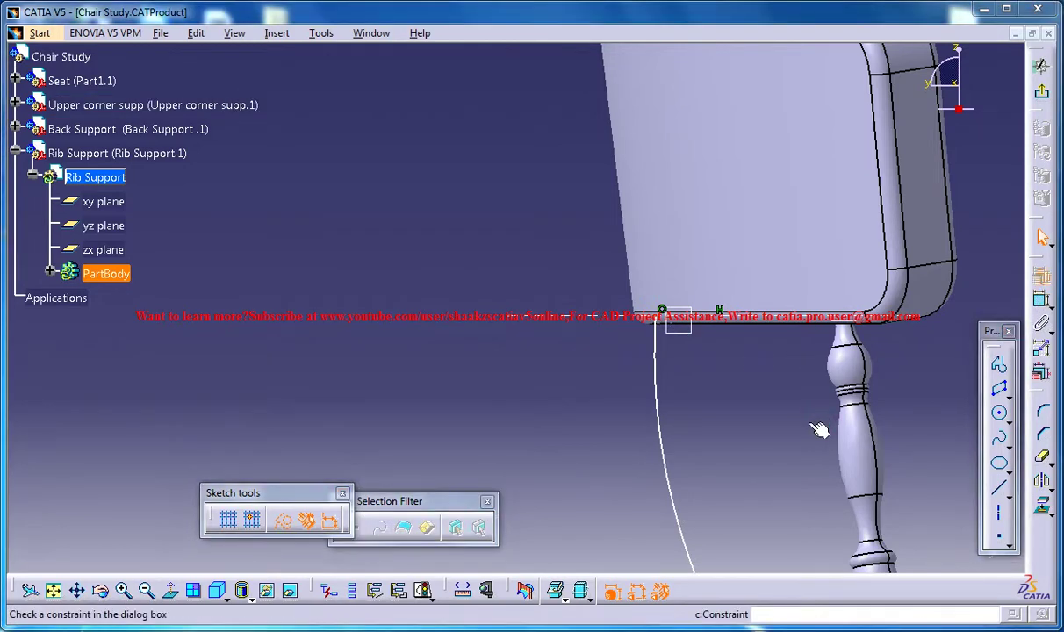
click(918, 549)
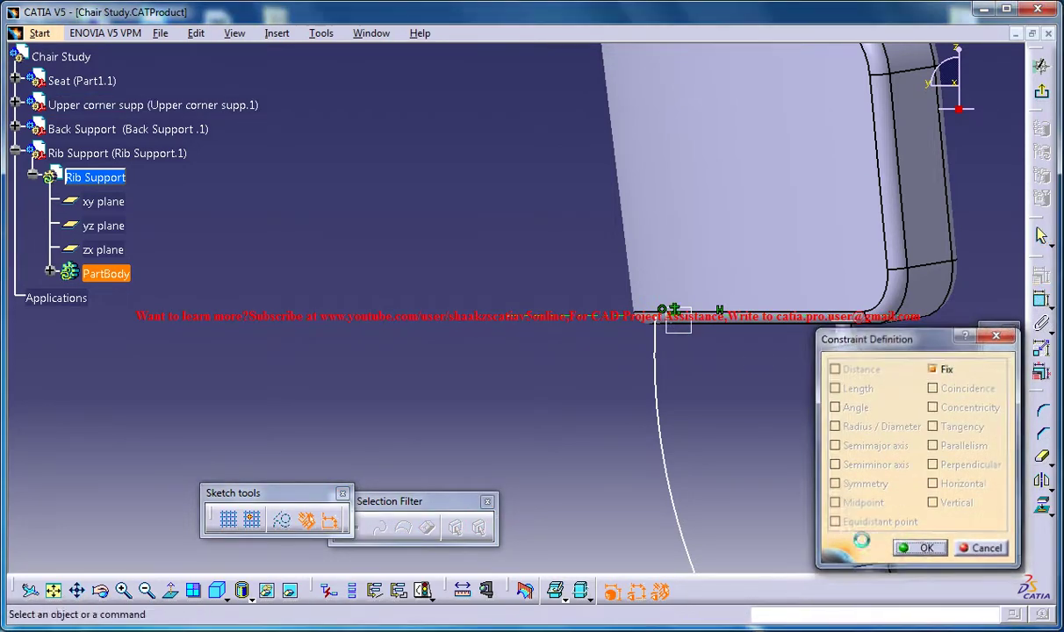
Fix the lower endpoint on the seat and slide the arcs' joint lower
mouse_move(919, 549)
middle_down()
mouse_move(628, 485)
mouse_move(563, 402)
middle_up()
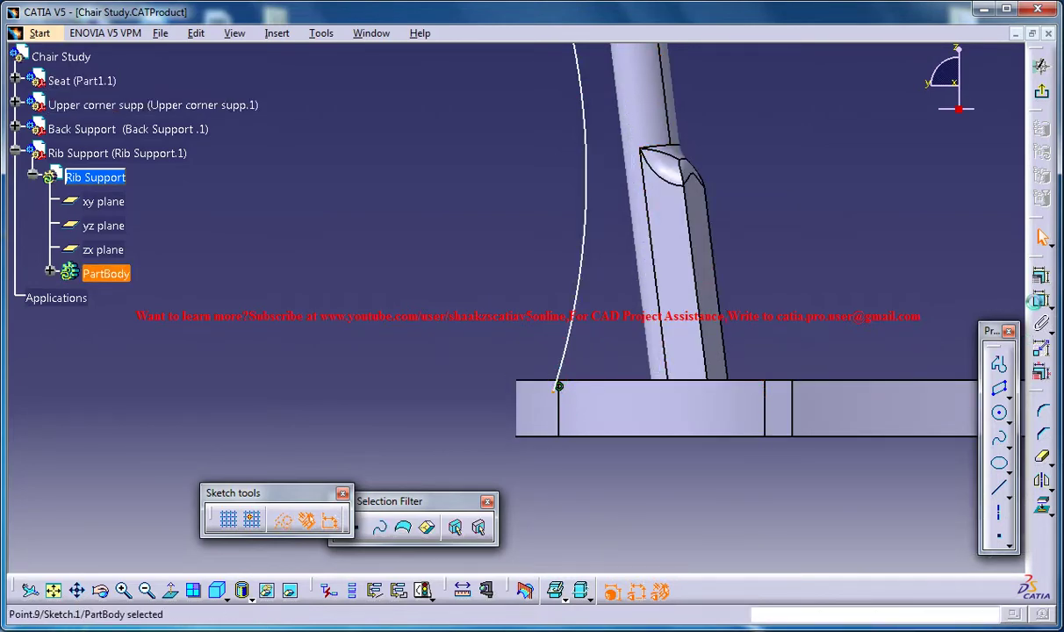
click(1041, 348)
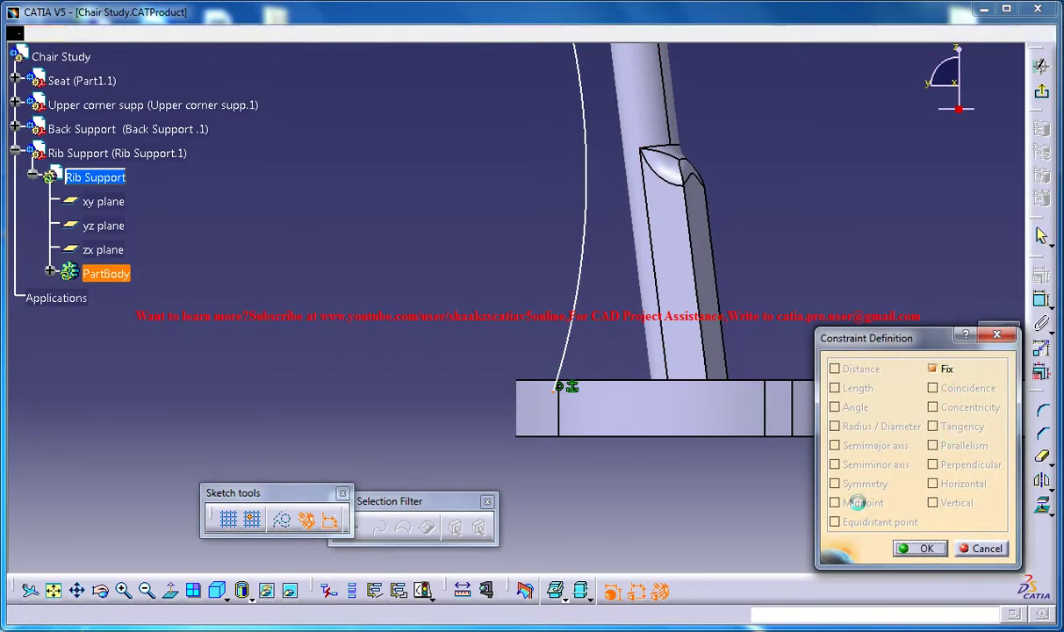
click(918, 548)
mouse_move(465, 203)
middle_down()
mouse_move(491, 290)
mouse_move(553, 234)
middle_up()
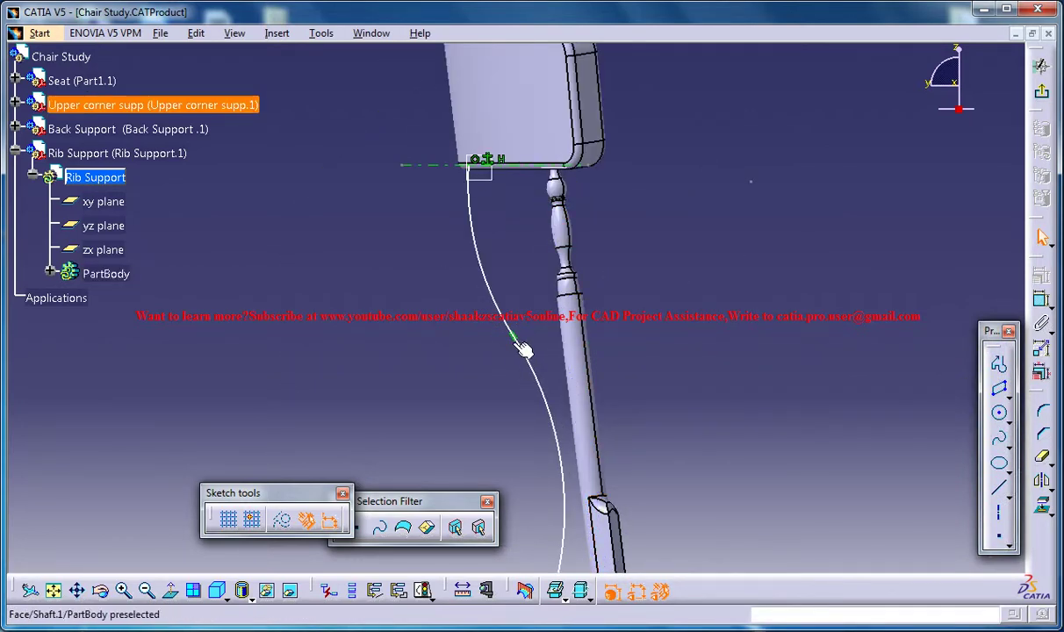
drag(512, 336, 532, 427)
mouse_move(569, 314)
middle_down()
mouse_move(559, 249)
mouse_move(531, 243)
middle_up()
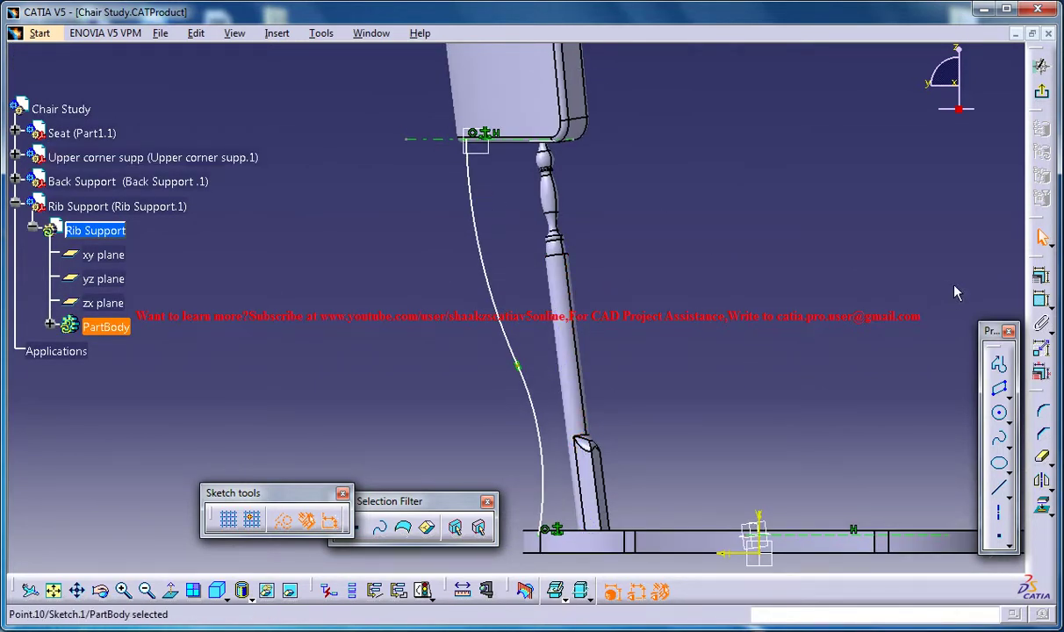
Dimension the upper arc's radius to 450
click(1040, 300)
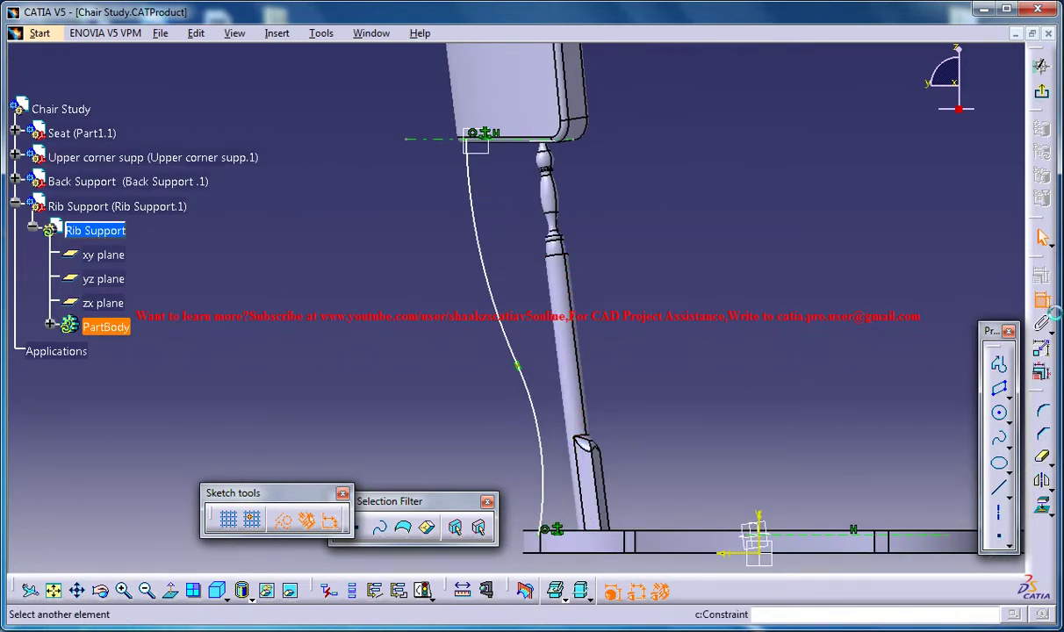
click(487, 246)
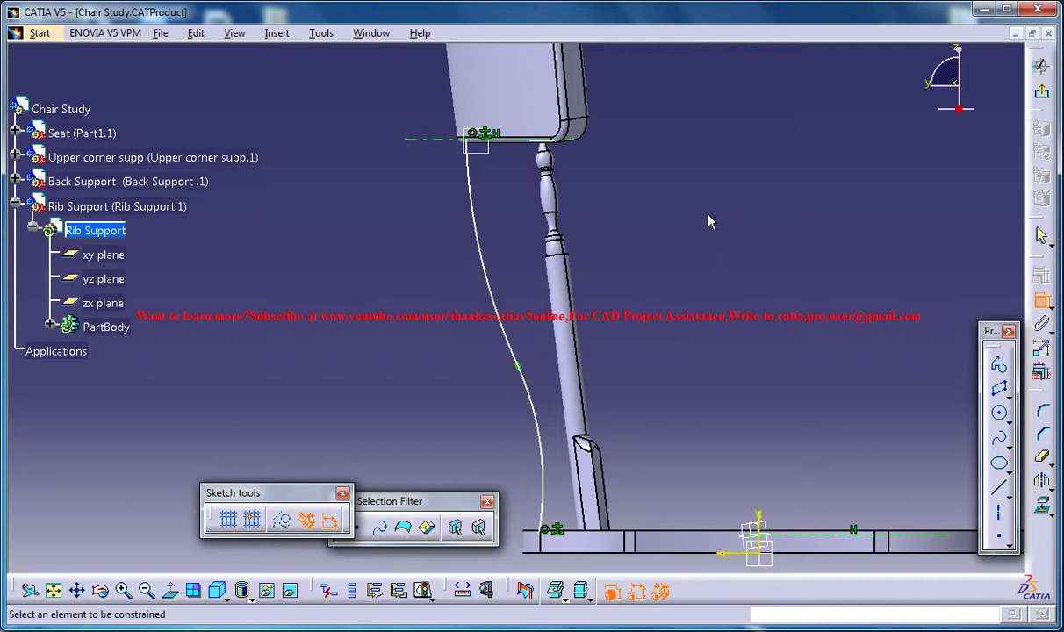
click(465, 236)
click(665, 232)
double_click(654, 219)
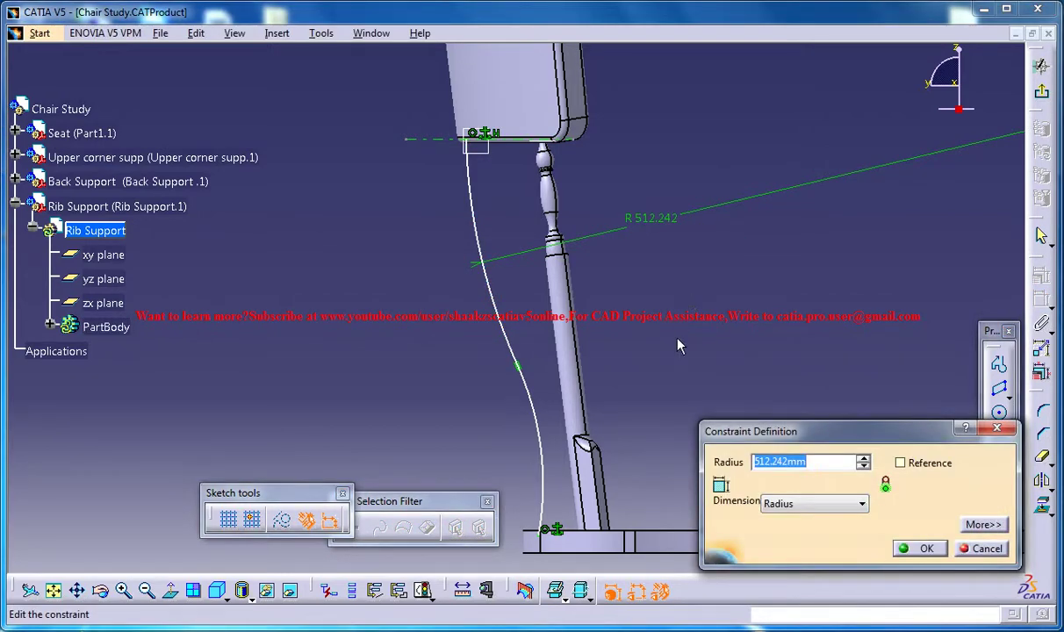
text(450)
key(Return)
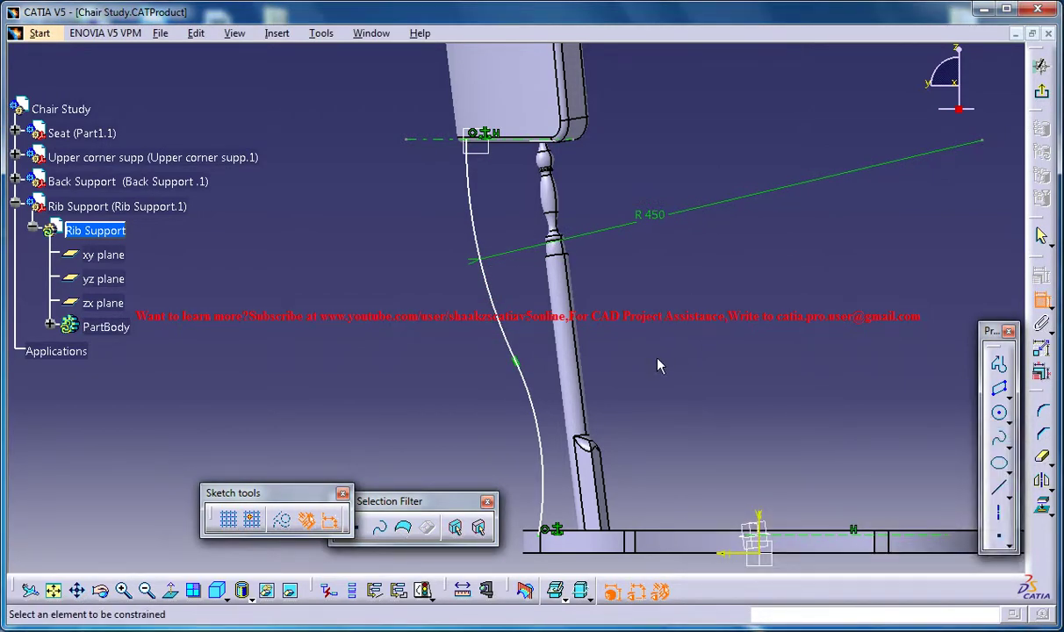
Dimension the lower arc's radius to 350
click(530, 424)
click(490, 436)
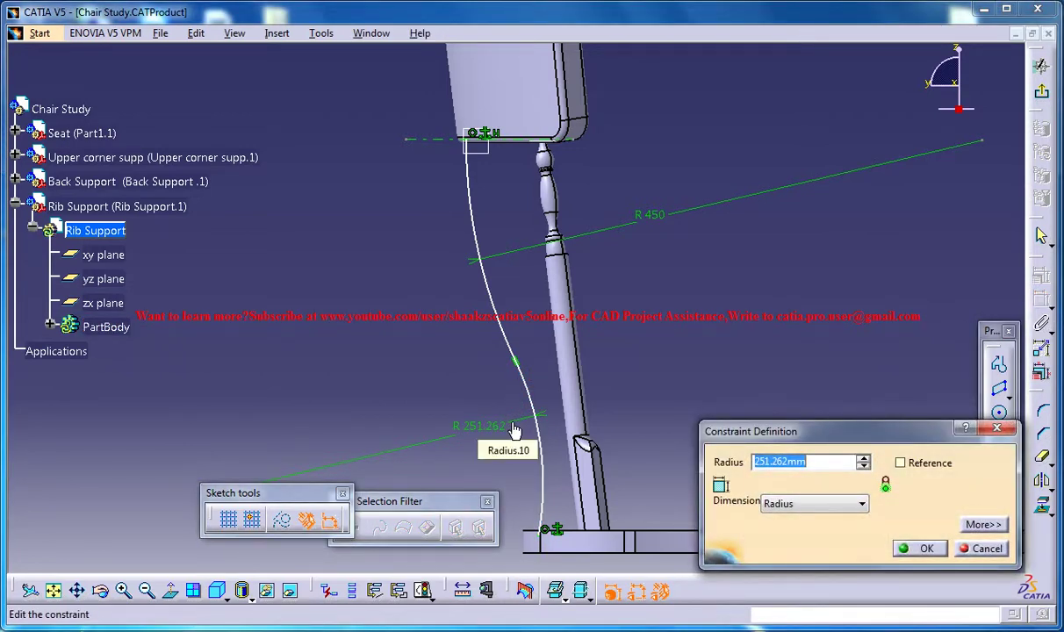
key(Return)
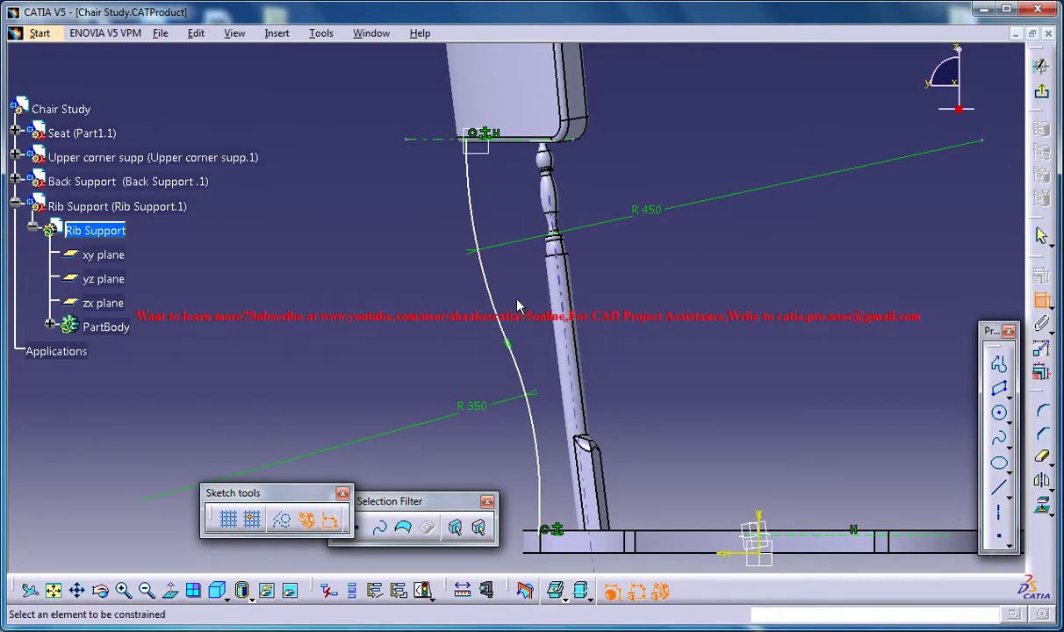
Exit the Rib Support sketch and orbit out to see the S-curve across the chair
click(1041, 66)
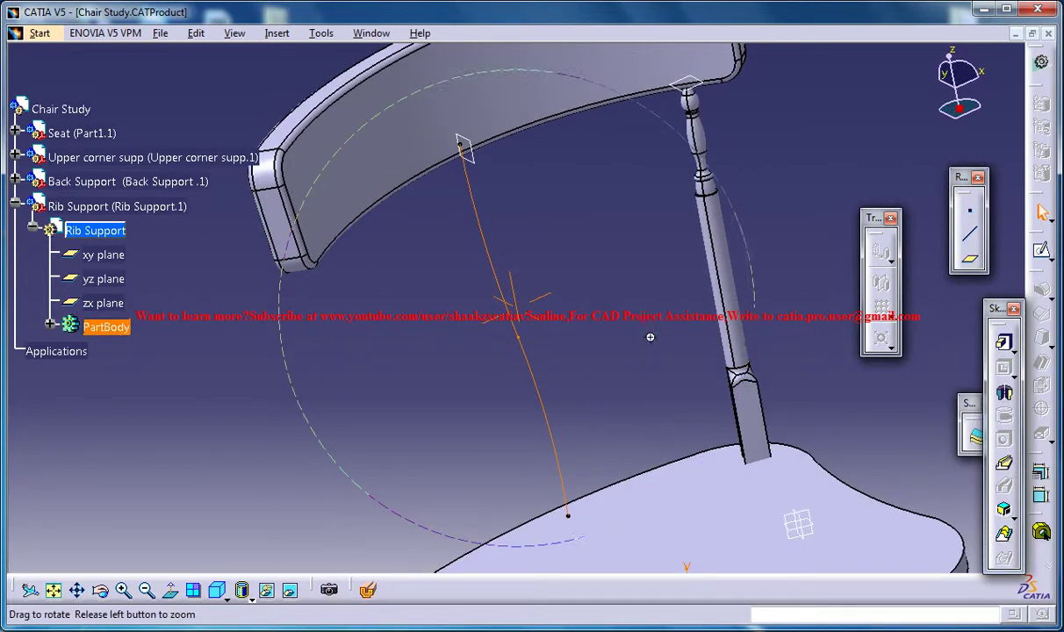
mouse_move(612, 362)
middle_down()
mouse_move(647, 305)
mouse_move(664, 331)
middle_up()
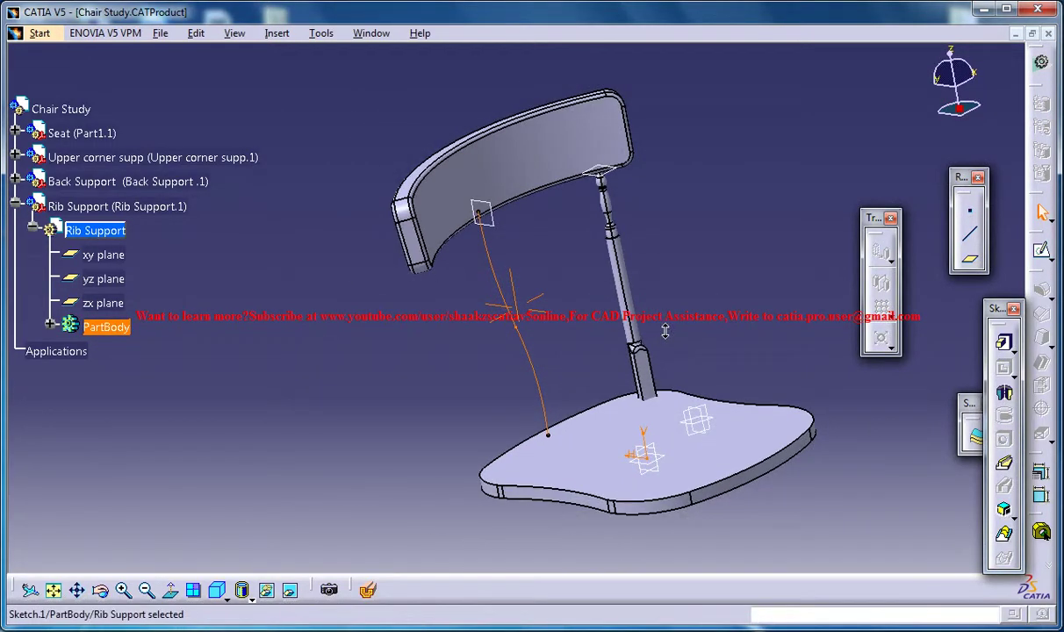